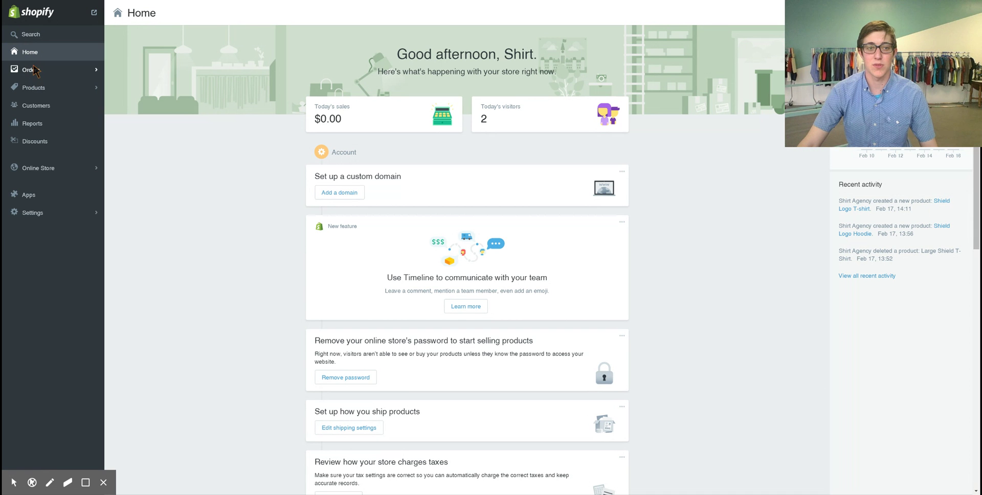
# In the store's shipping settings, start a new Domestic shipping rate based on order weight and name it "First Class".
pyautogui.click(42, 216)
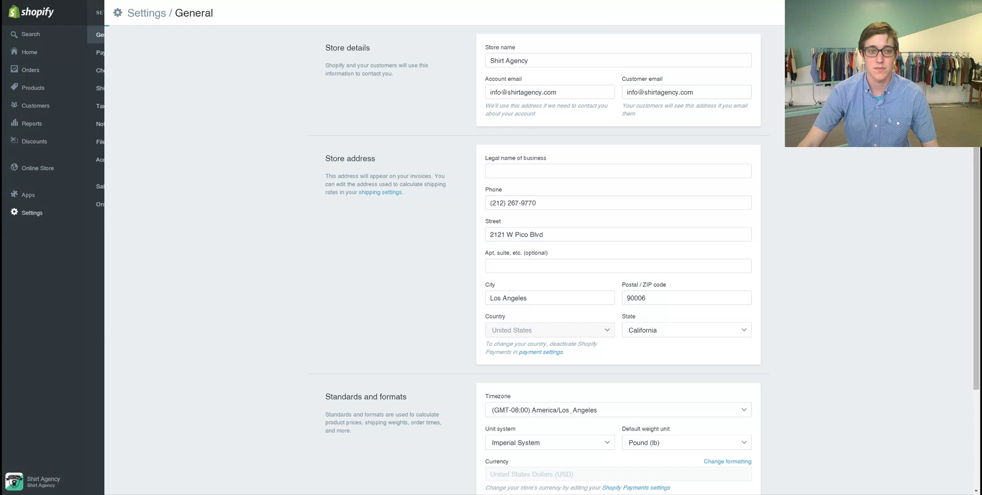
pyautogui.click(46, 88)
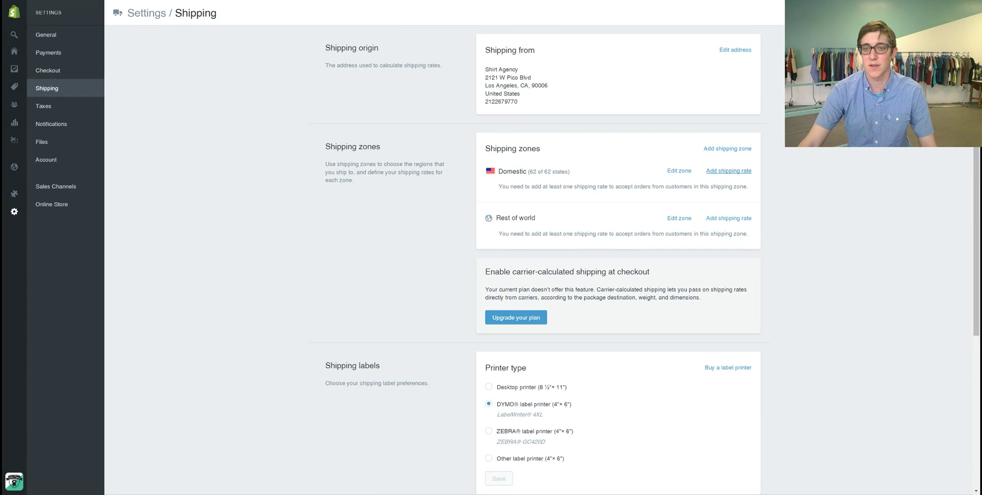
pyautogui.click(729, 171)
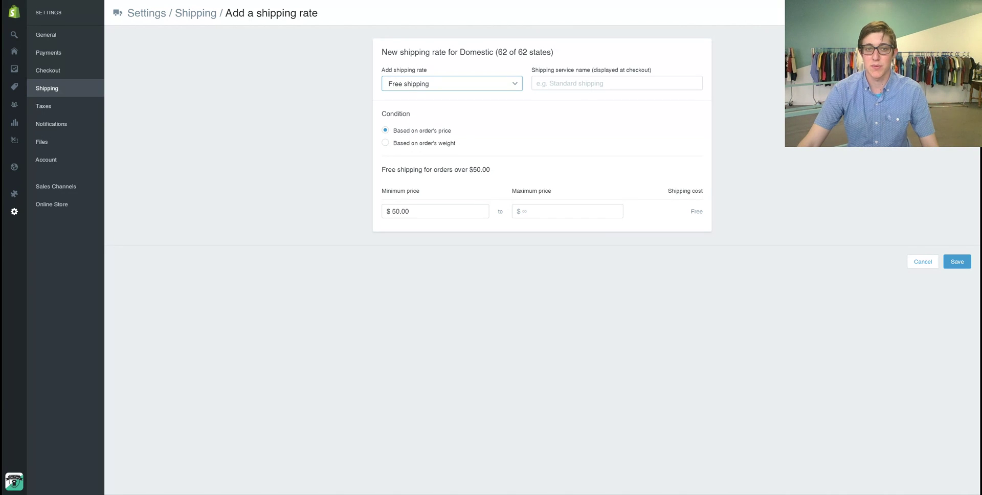
pyautogui.press('Down')
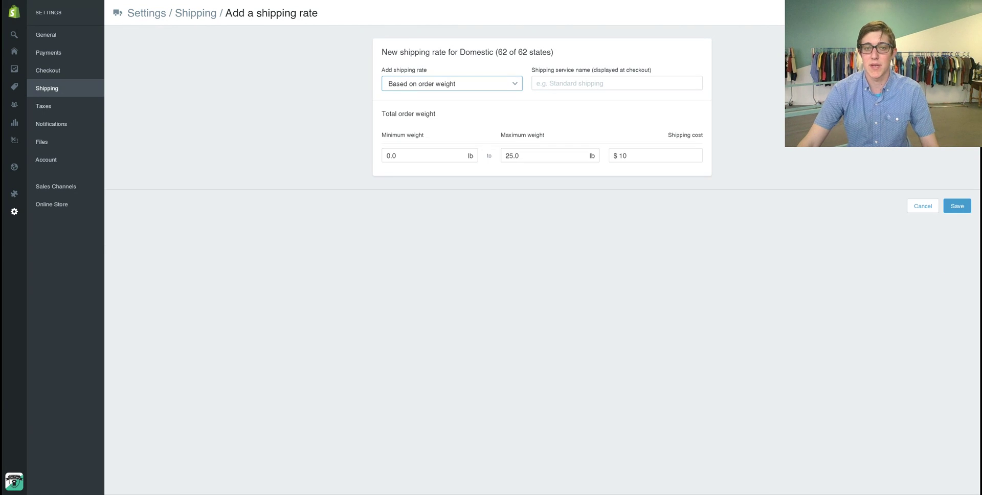
pyautogui.click(537, 83)
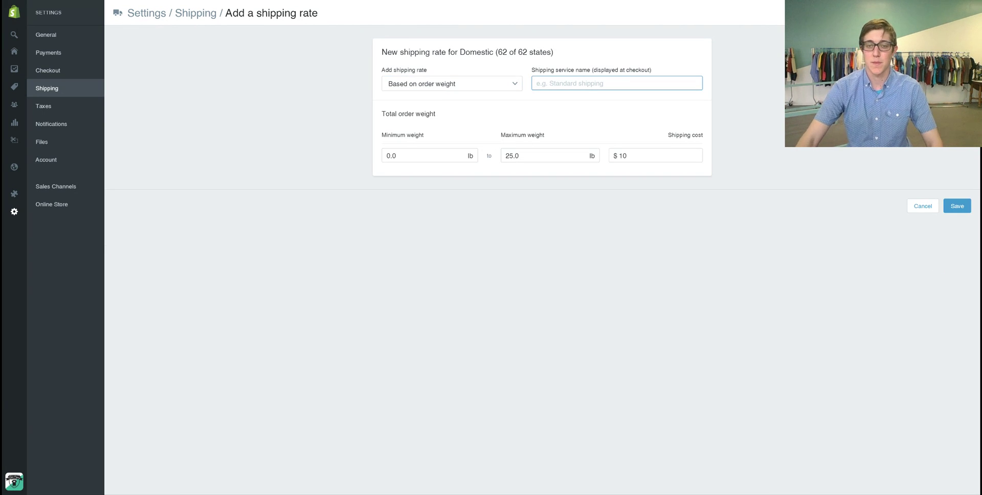
pyautogui.write('First Class')
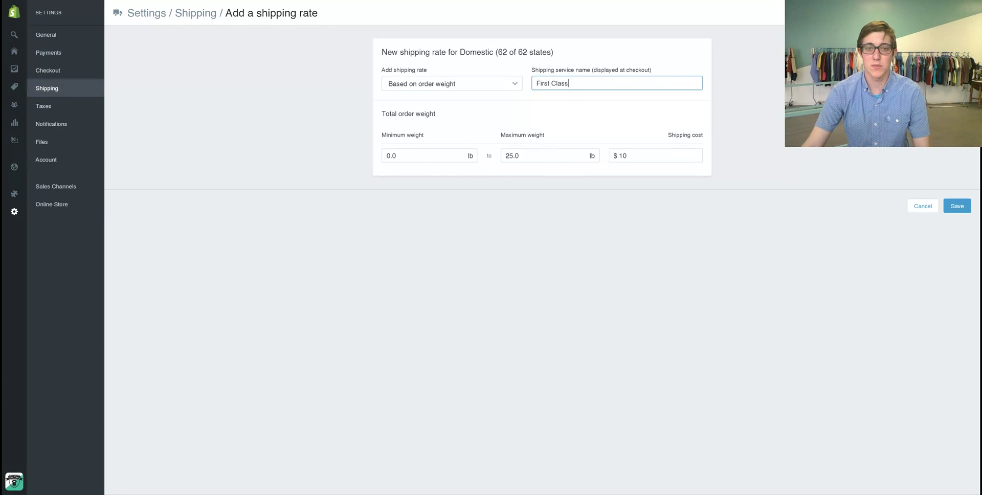
# Set the First Class rate's maximum weight to 1 lb and its shipping cost to $6, and save the rate.
pyautogui.moveTo(520, 155); pyautogui.dragTo(504, 155)
pyautogui.write('1')
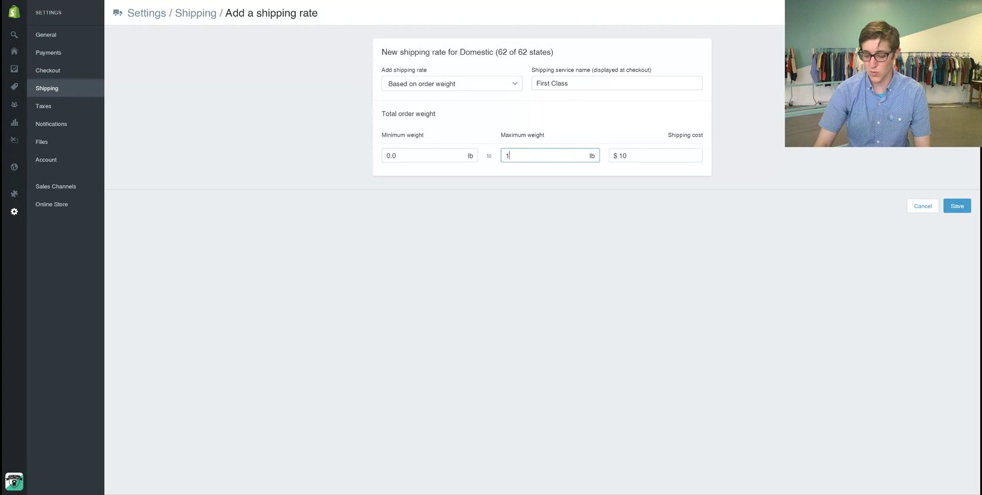
pyautogui.press('Tab')
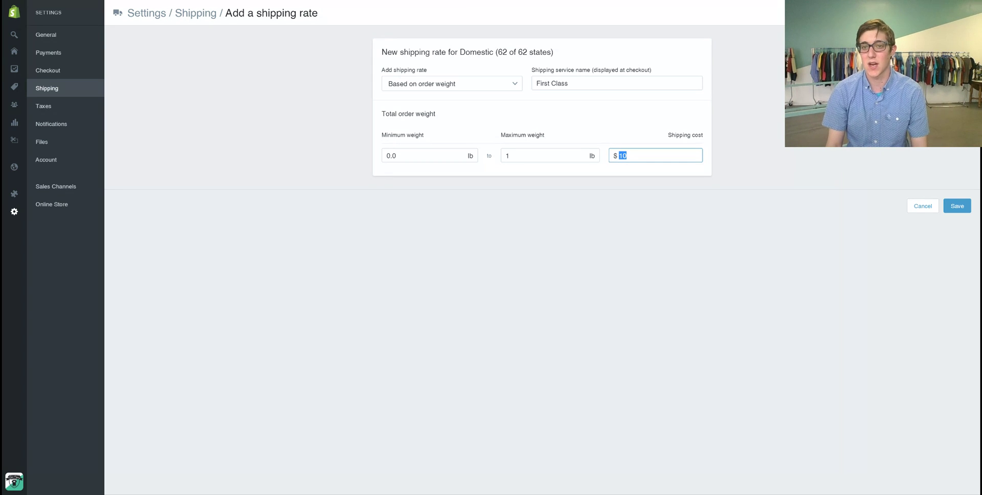
pyautogui.write('6')
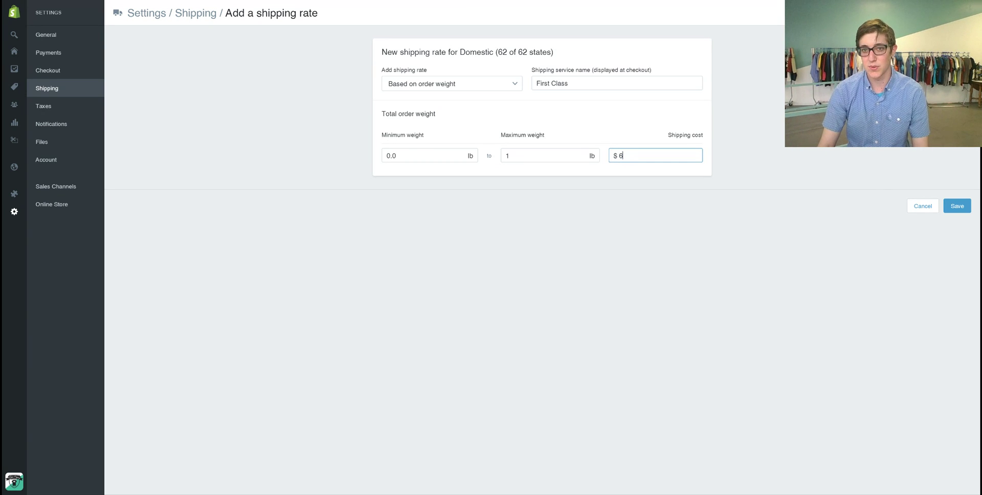
pyautogui.press('Return')
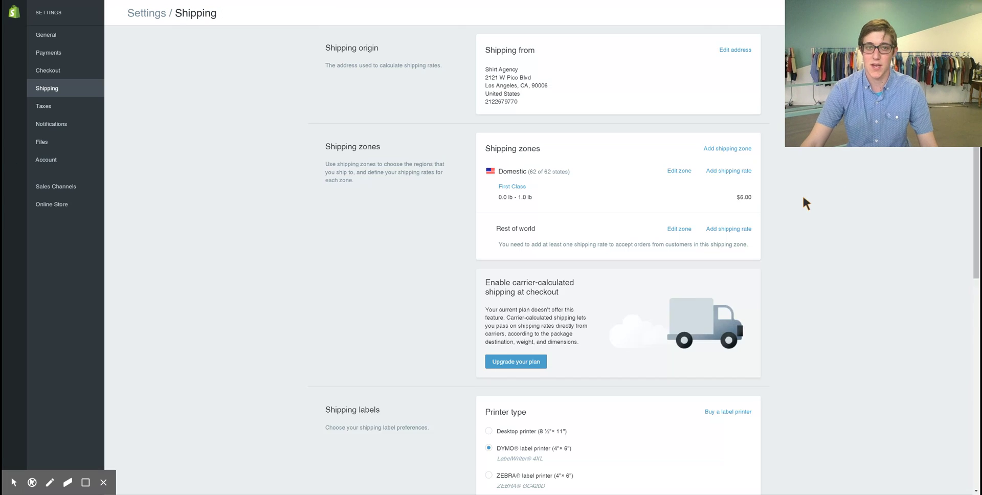
# Start another Domestic shipping rate based on order weight and name it "Priority Mail".
pyautogui.click(729, 170)
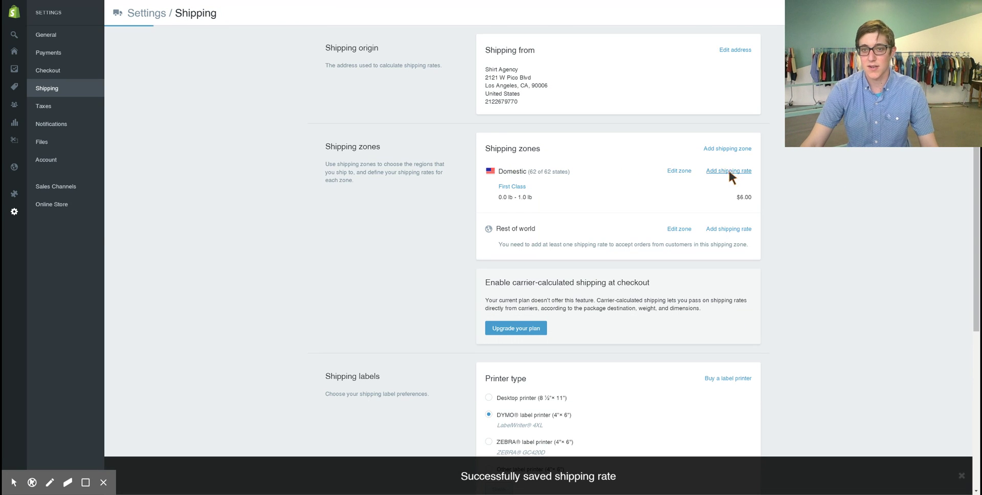
pyautogui.click(452, 83)
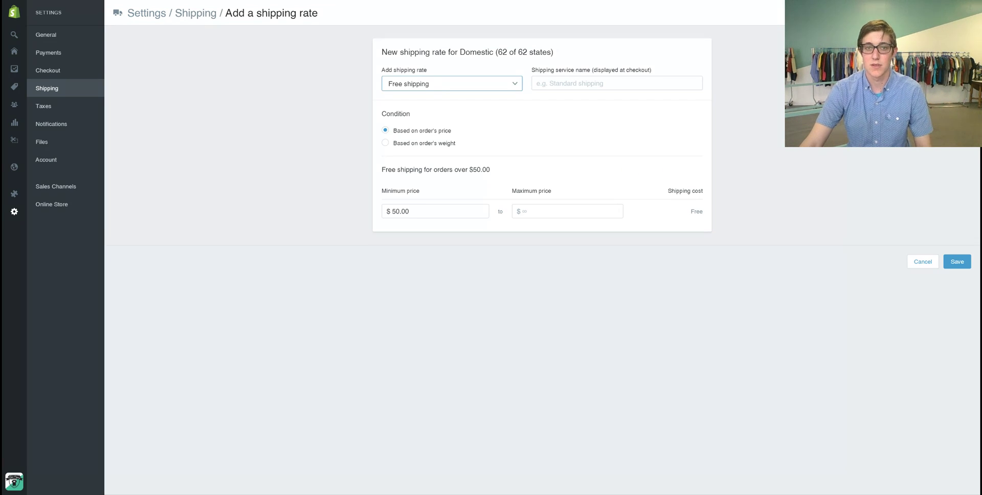
pyautogui.click(421, 105)
pyautogui.click(616, 83)
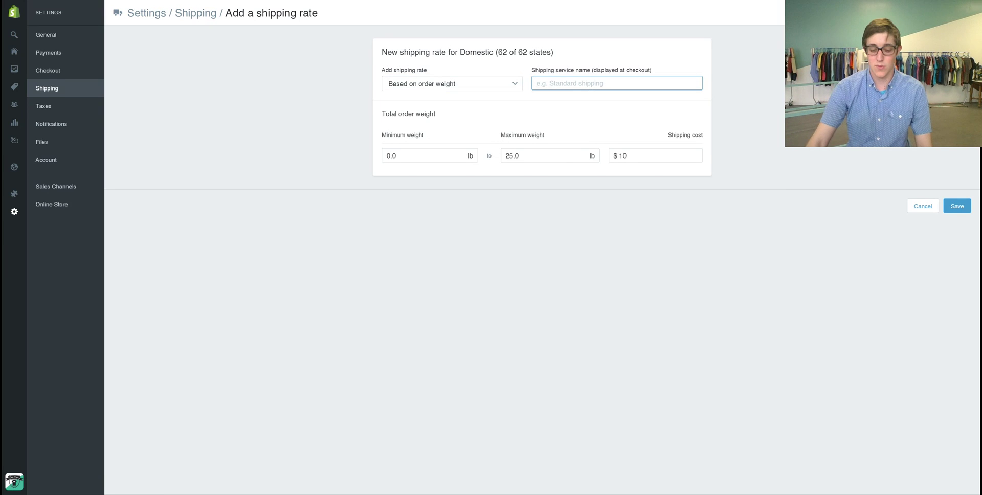
pyautogui.write('Prior')
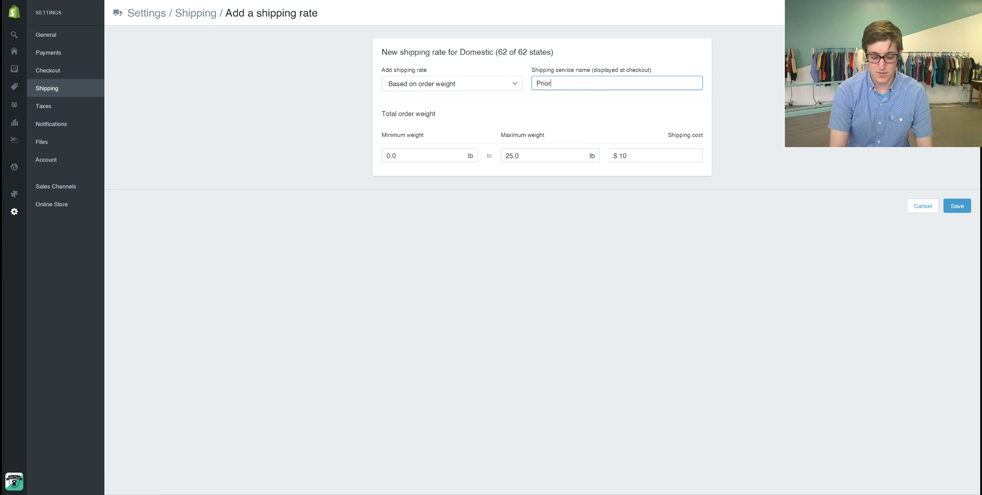
pyautogui.write('ity Mail')
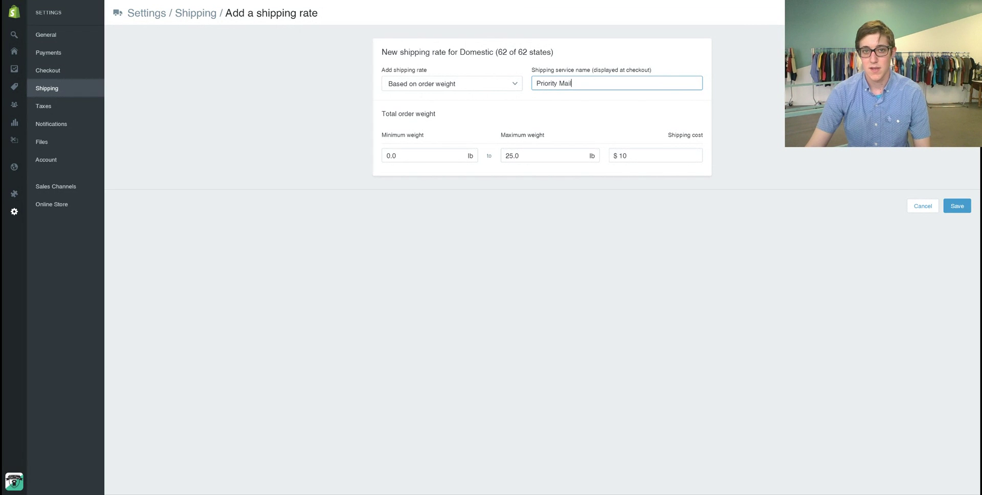
# Set the Priority Mail rate to cover 1.1 to 5 lb at a shipping cost of $9, and save it.
pyautogui.press('Tab')
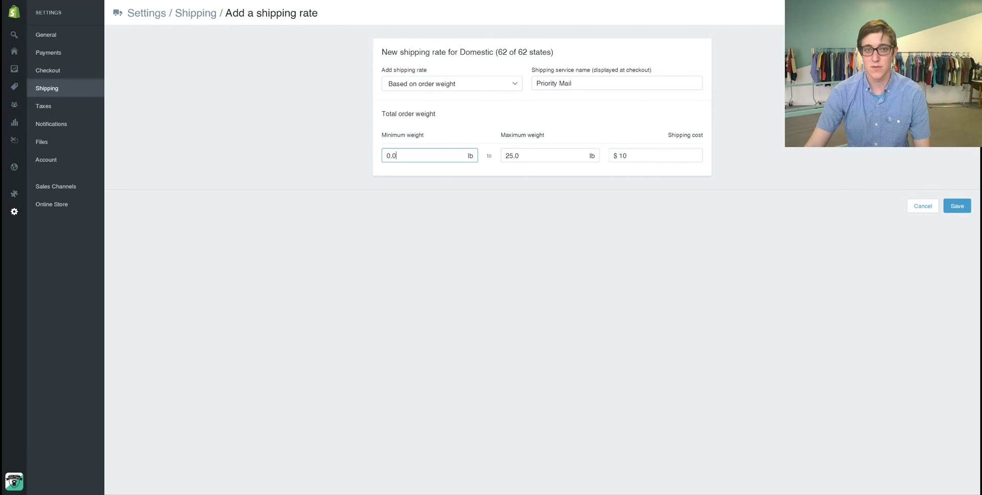
pyautogui.write('1.1')
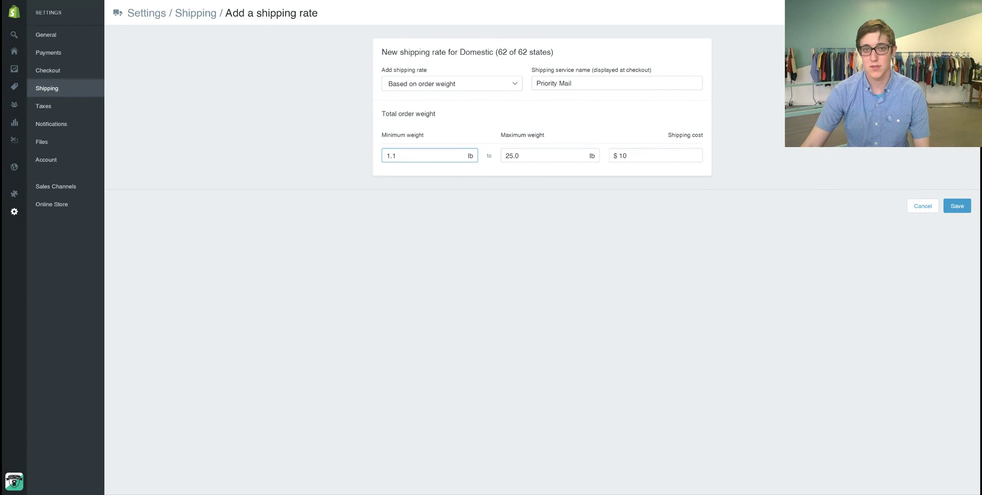
pyautogui.press('Tab')
pyautogui.write('5')
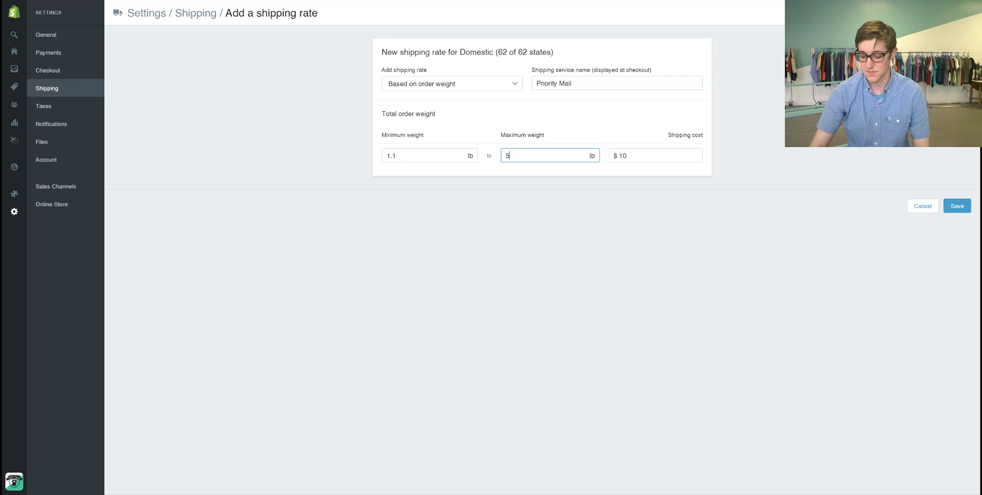
pyautogui.press('Tab')
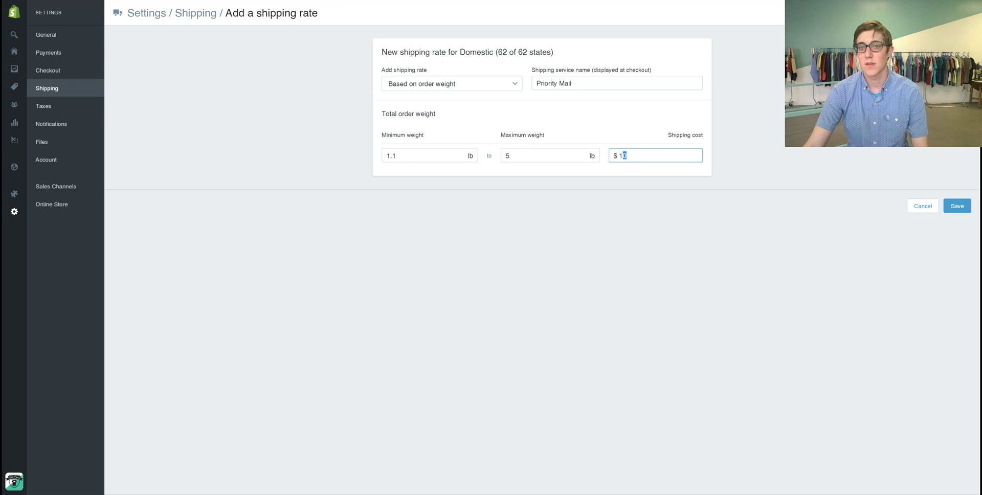
pyautogui.press('BackSpace')
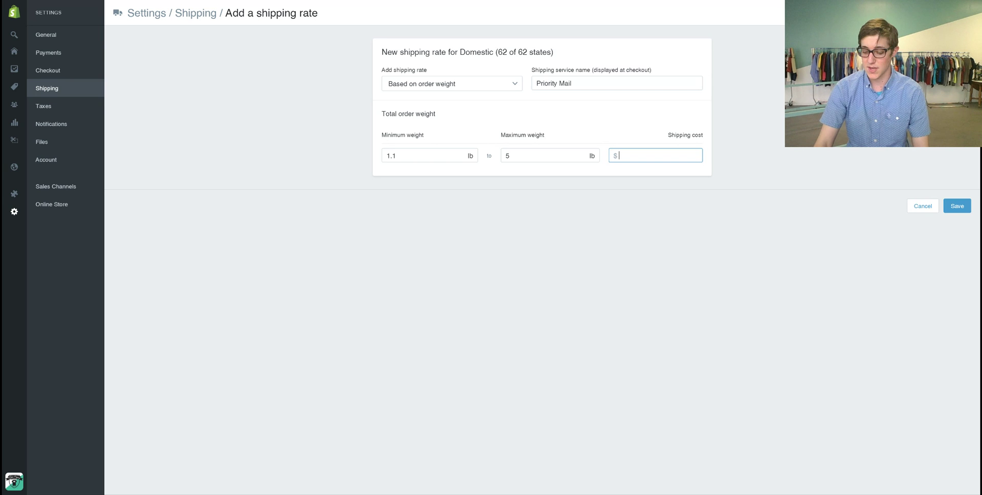
pyautogui.write('9')
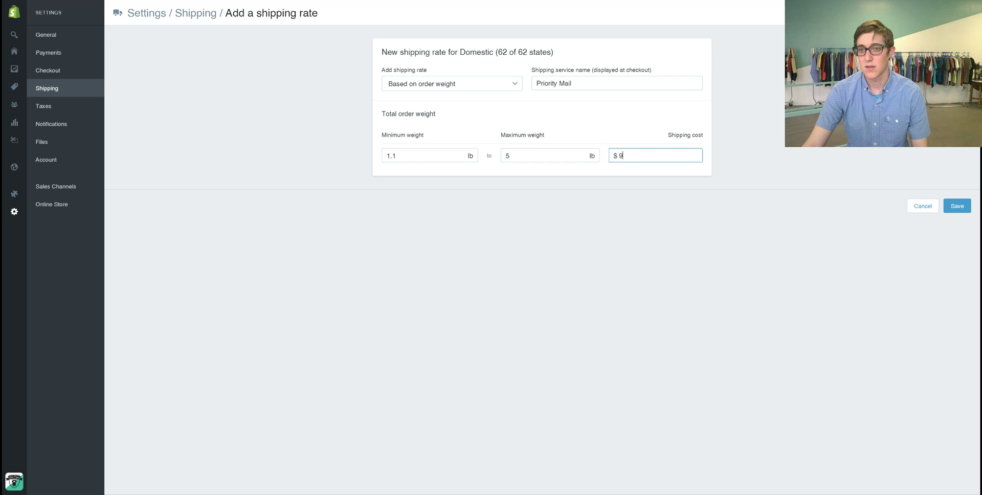
pyautogui.click(957, 206)
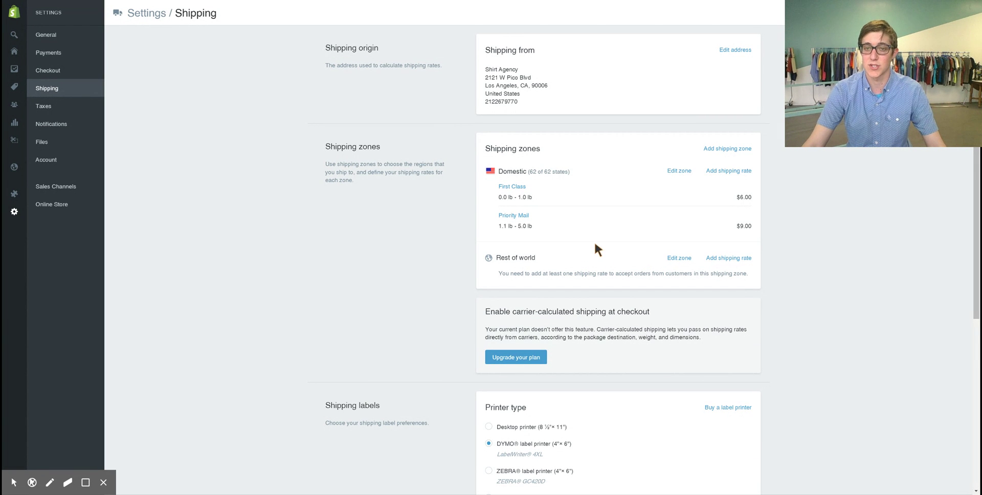
# Add a Domestic free shipping rate named "Free Shipping", based on the order's price with a $50.00 minimum, and save it.
pyautogui.click(728, 171)
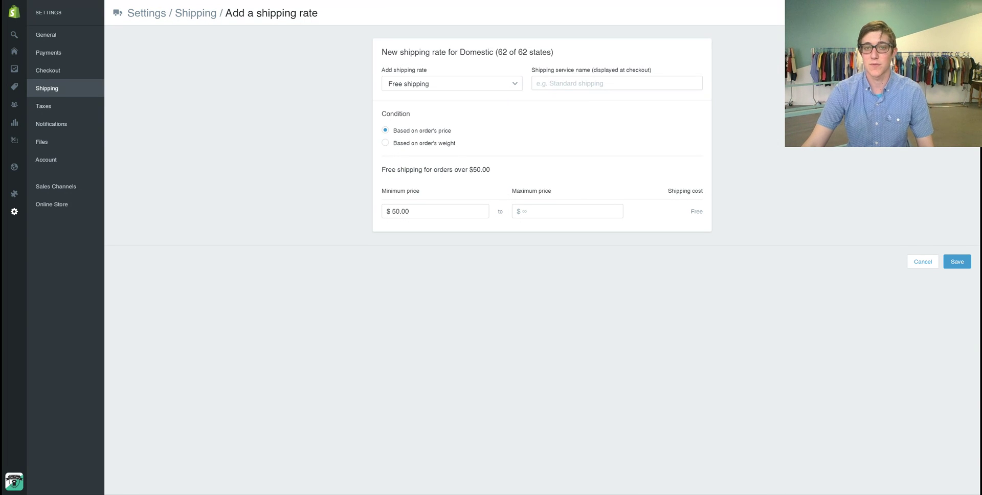
pyautogui.click(616, 83)
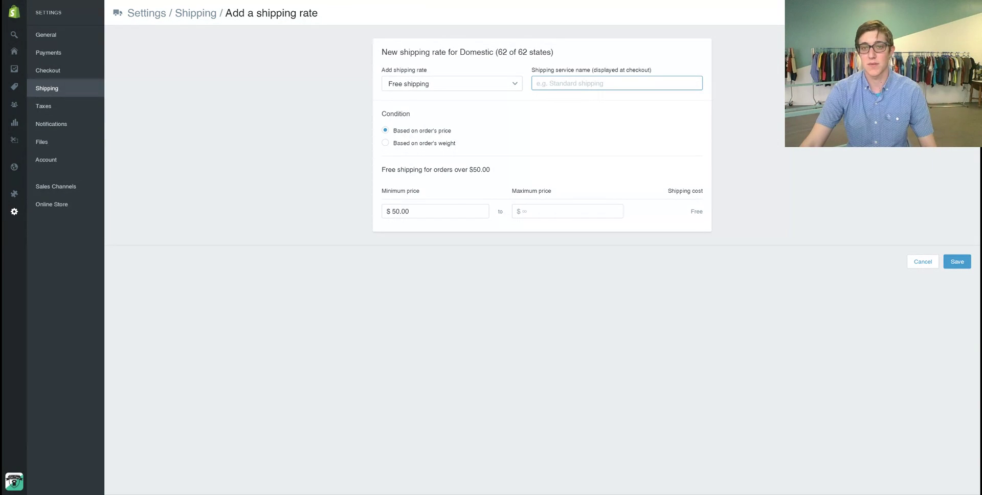
pyautogui.write('Free ')
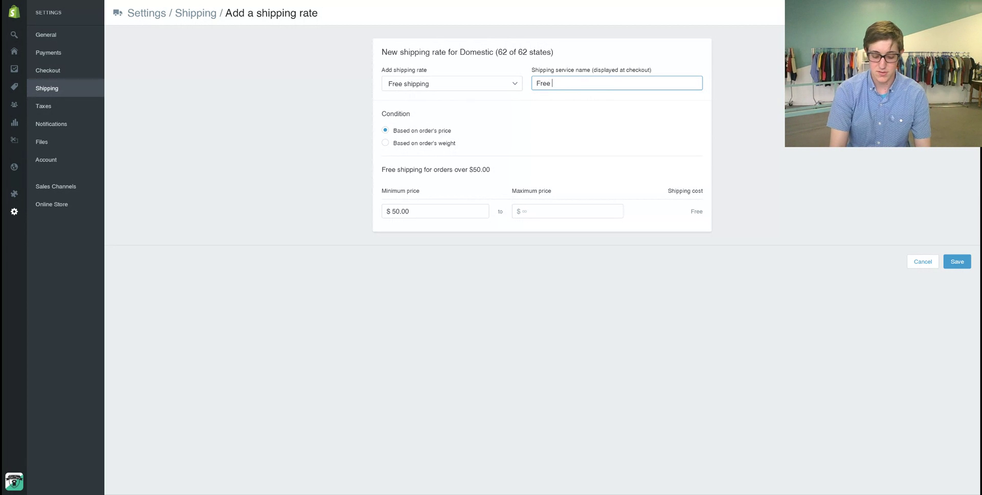
pyautogui.write('Shipping')
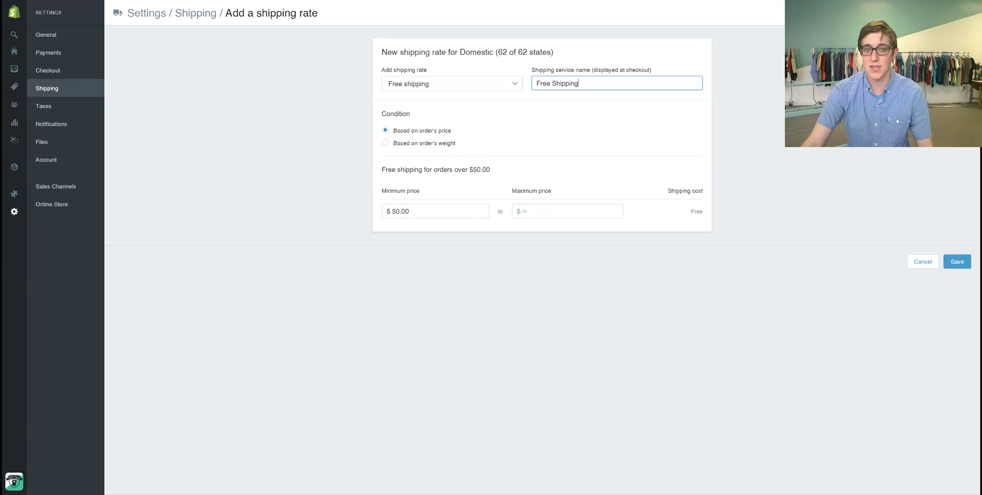
pyautogui.press('Return')
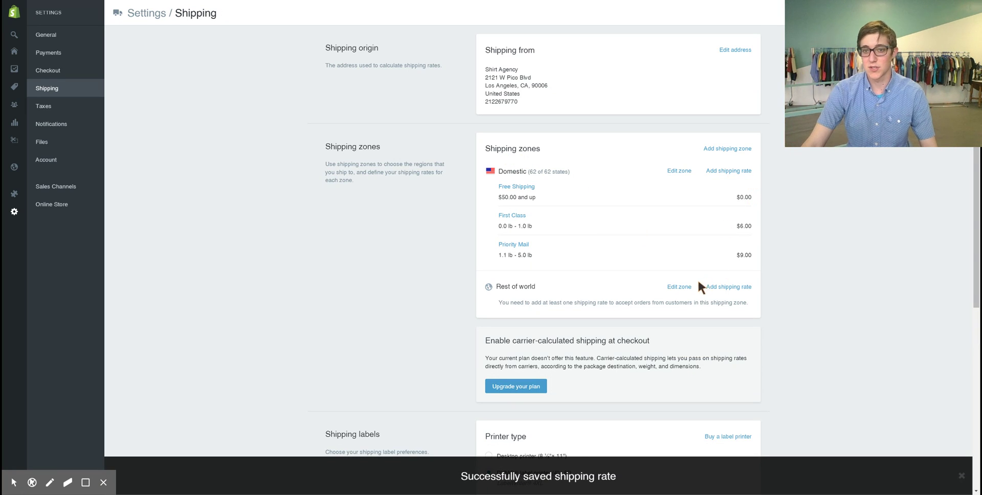
# Start a Domestic free shipping rate based on the order's weight, with a 2.5 lb minimum weight and an empty maximum weight.
pyautogui.click(730, 170)
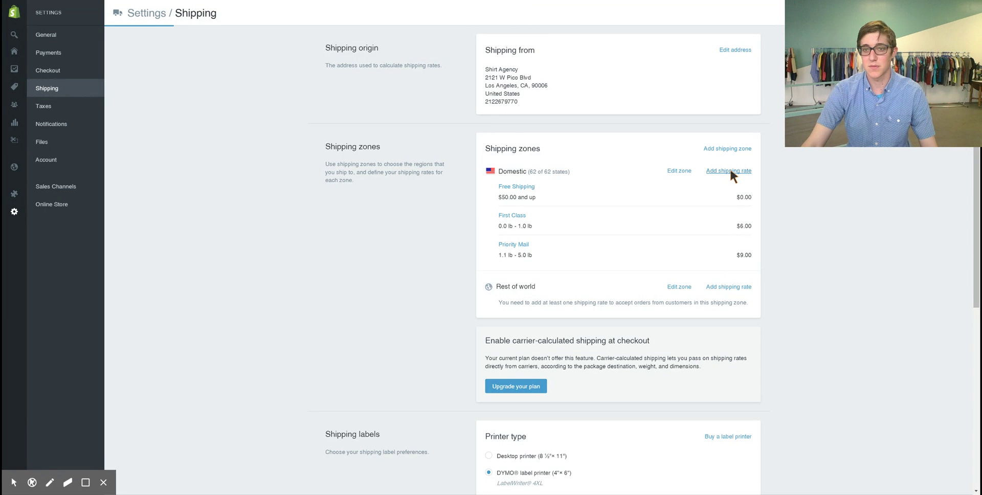
pyautogui.click(385, 143)
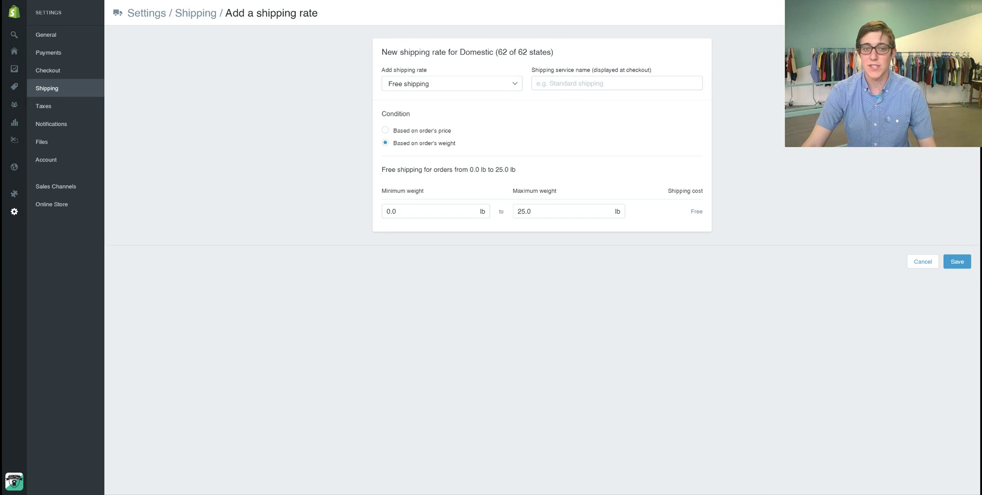
pyautogui.press('Tab')
pyautogui.write('2.5')
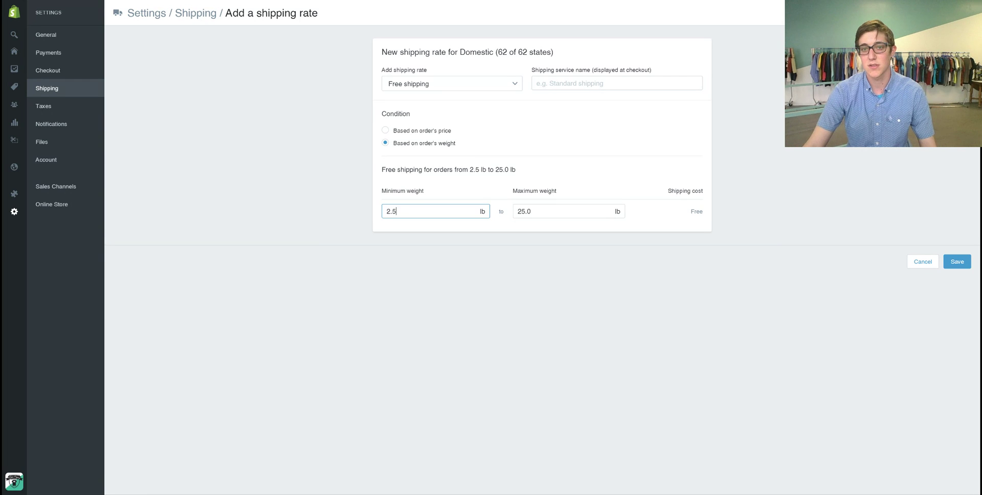
pyautogui.press('Tab')
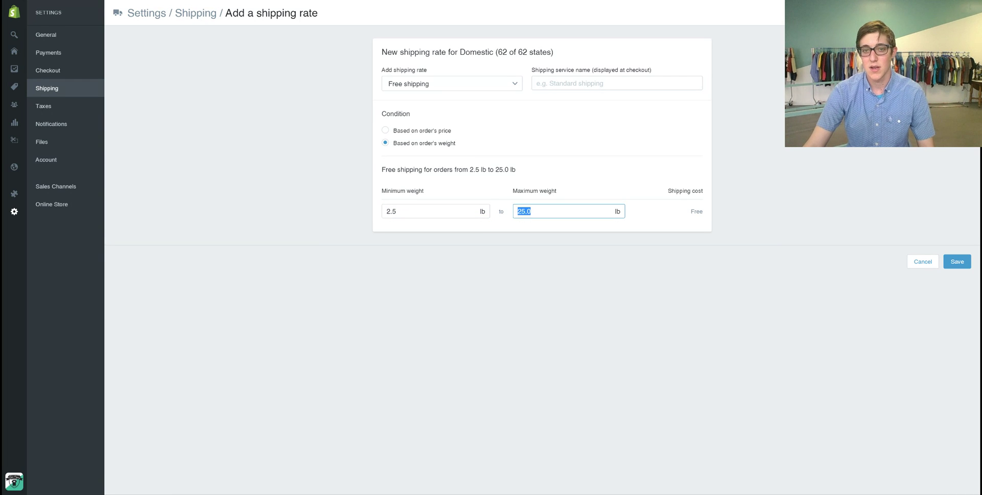
pyautogui.press('BackSpace')
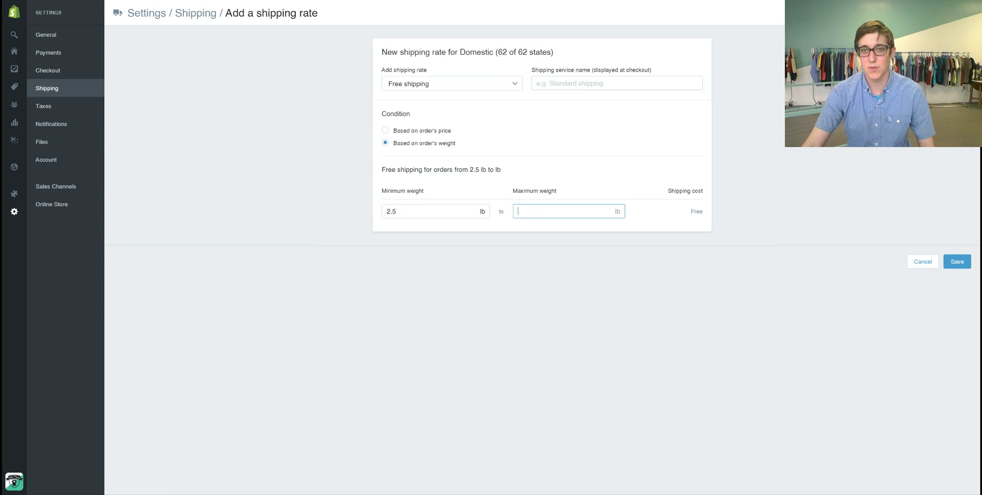
# Name the weight-based free shipping rate "Free Shipping Weight" and try to save it without a maximum weight.
pyautogui.click(537, 83)
pyautogui.write('F')
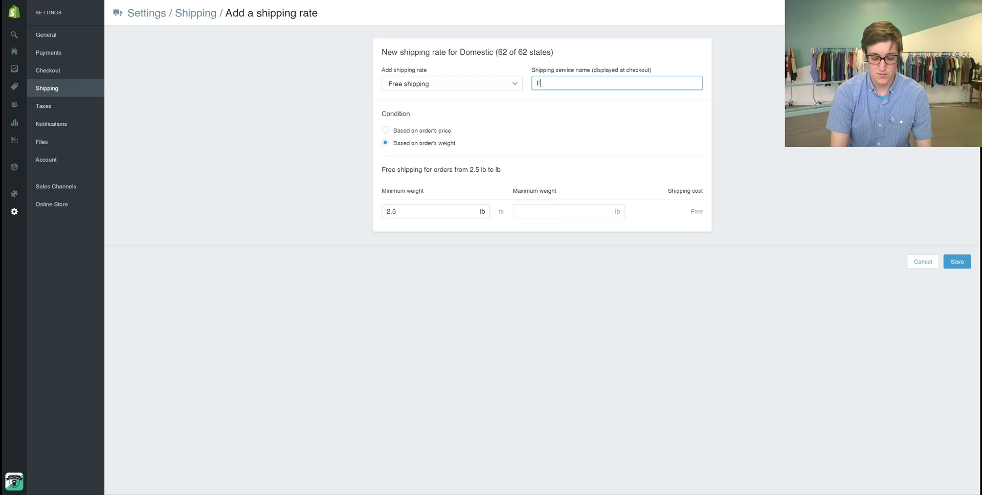
pyautogui.write('ree Ship')
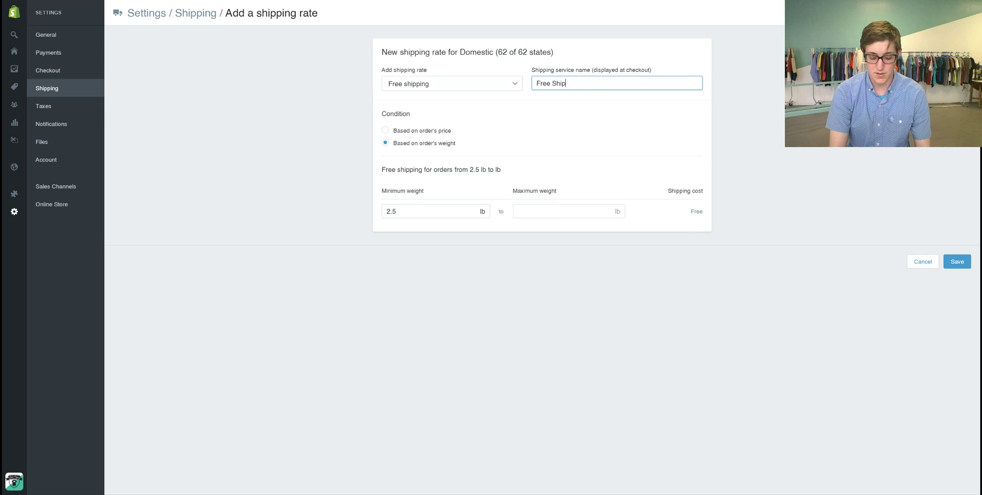
pyautogui.write('ping Weight')
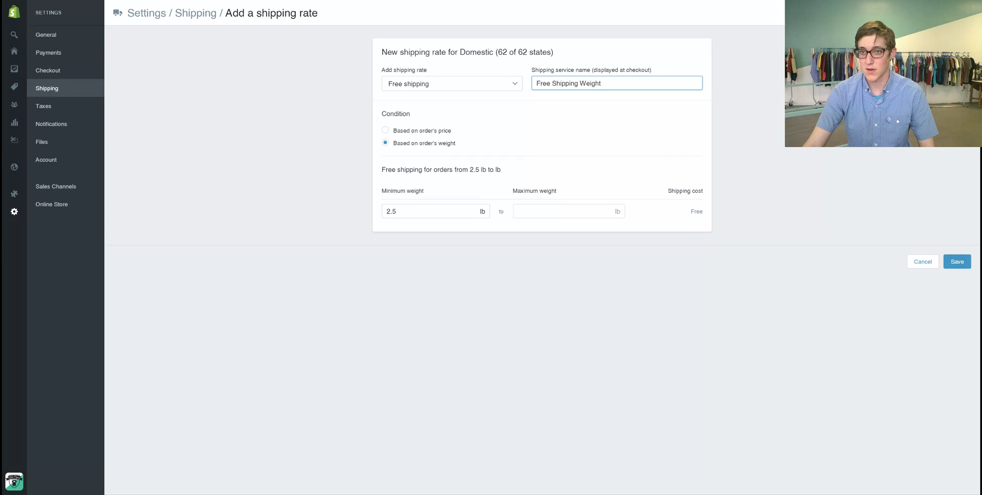
pyautogui.press('Return')
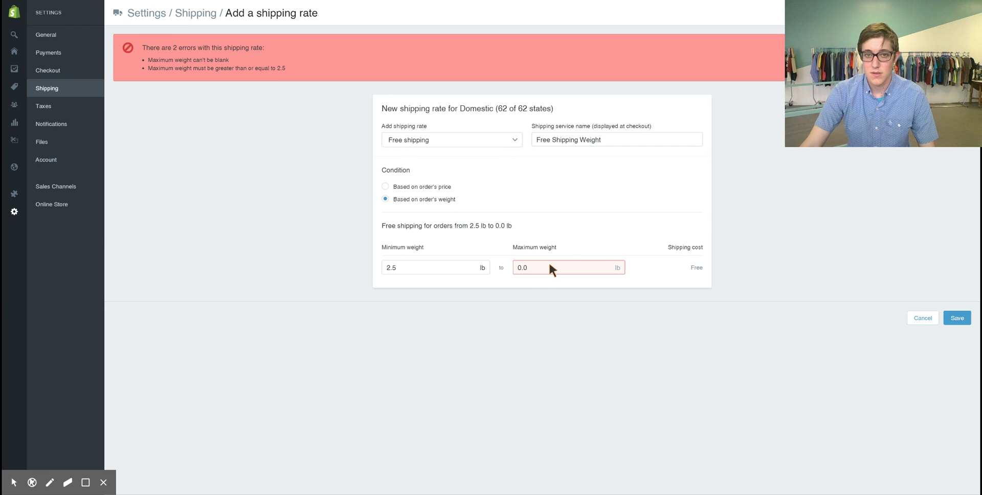
# Set the maximum weight of the Free Shipping Weight rate to 25.0 lb and save the rate.
pyautogui.press('BackSpace')
pyautogui.press('BackSpace')
pyautogui.press('BackSpace')
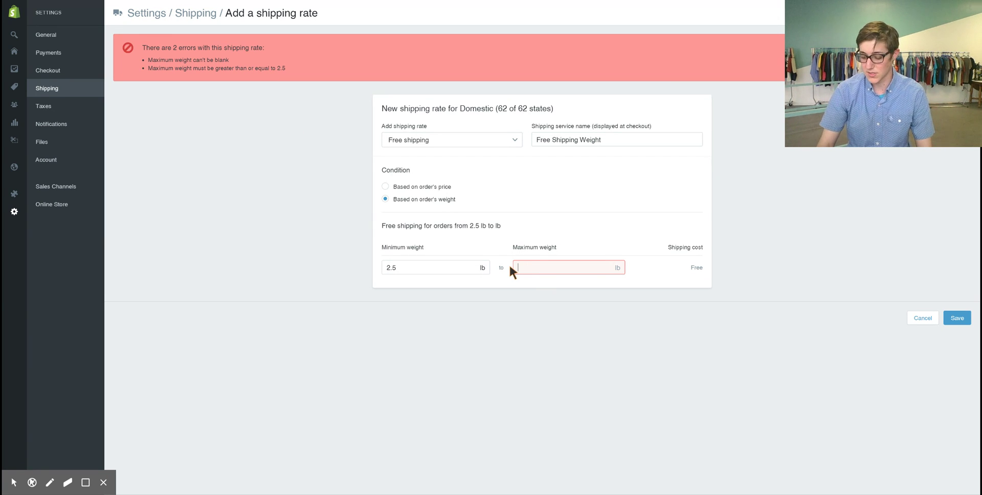
pyautogui.write('25.0')
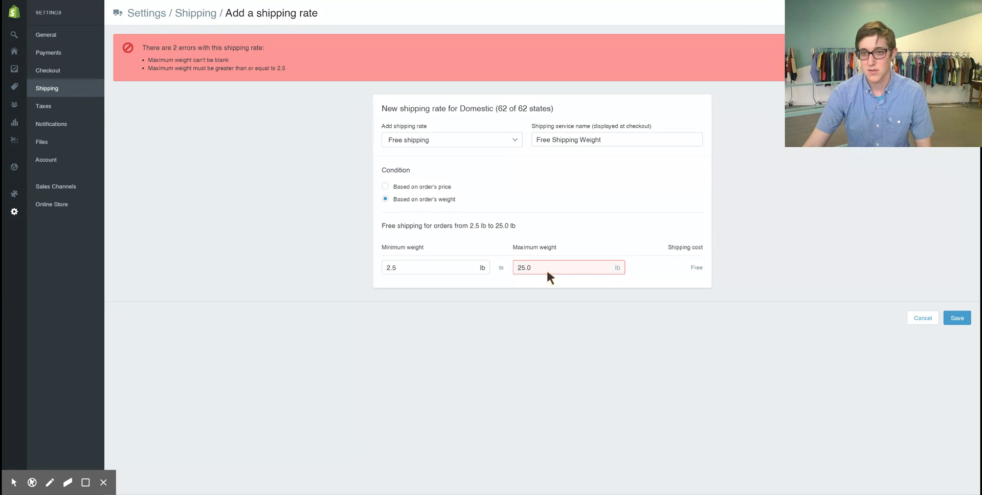
pyautogui.click(959, 319)
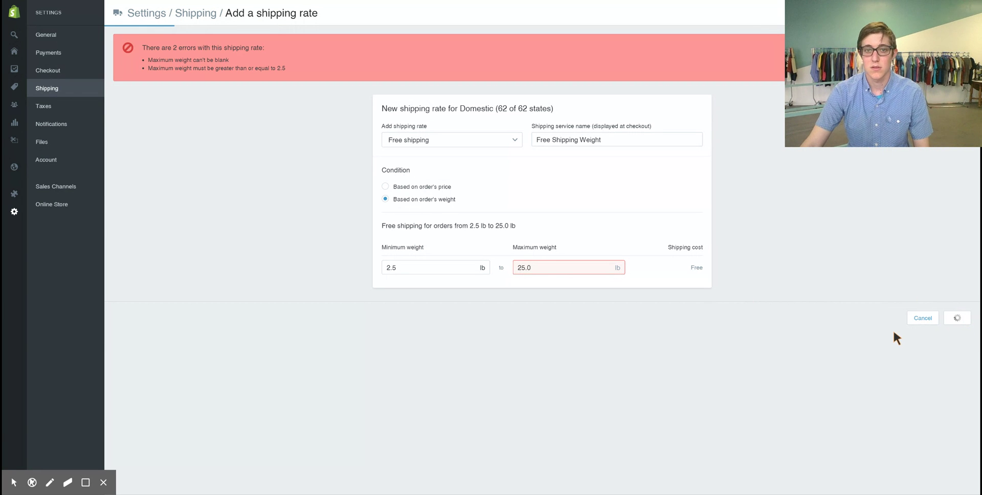